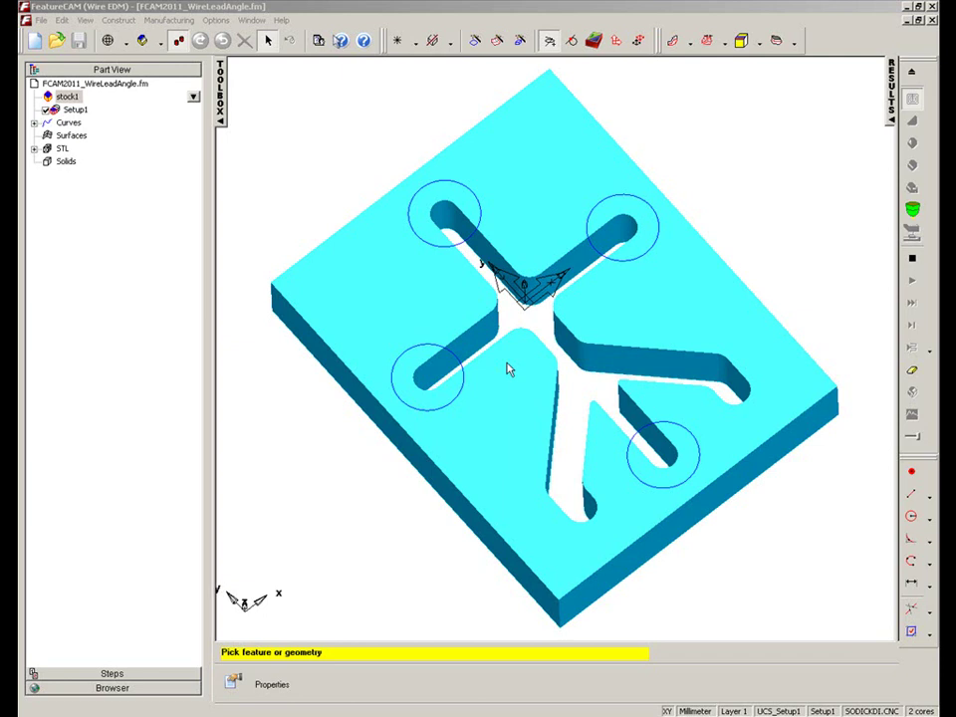
Orbit the plate and pick its lower-right, lower-left, upper-right and upper-left circle curves
mouse_move(601, 439)
middle_mouse_down()
mouse_move(617, 390)
mouse_move(612, 429)
middle_mouse_up()
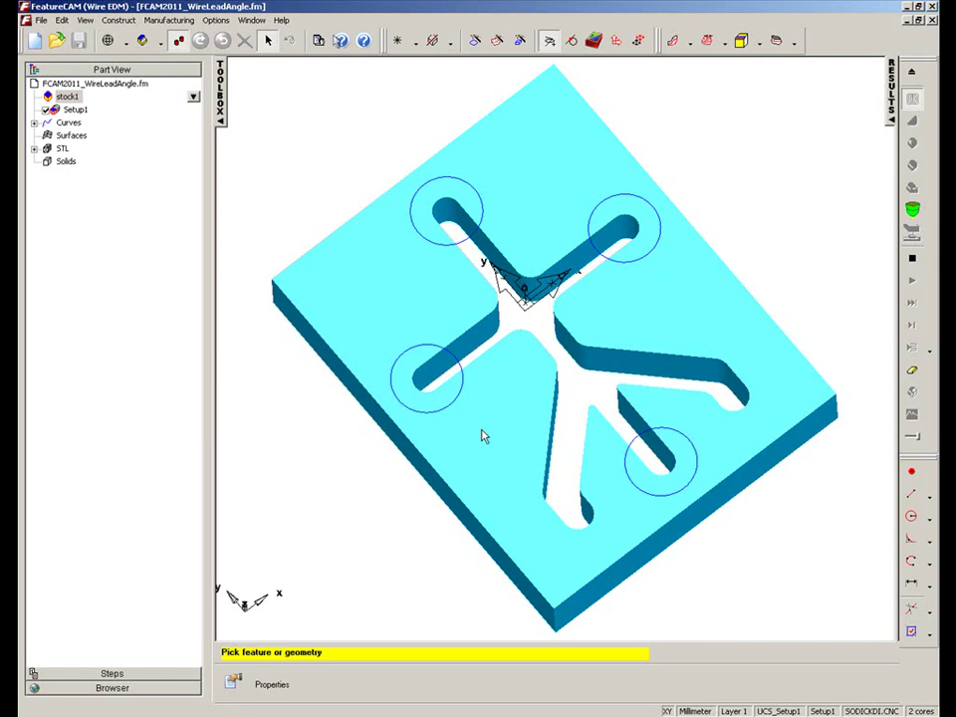
left_click(635, 445)
left_click(462, 363, "shift")
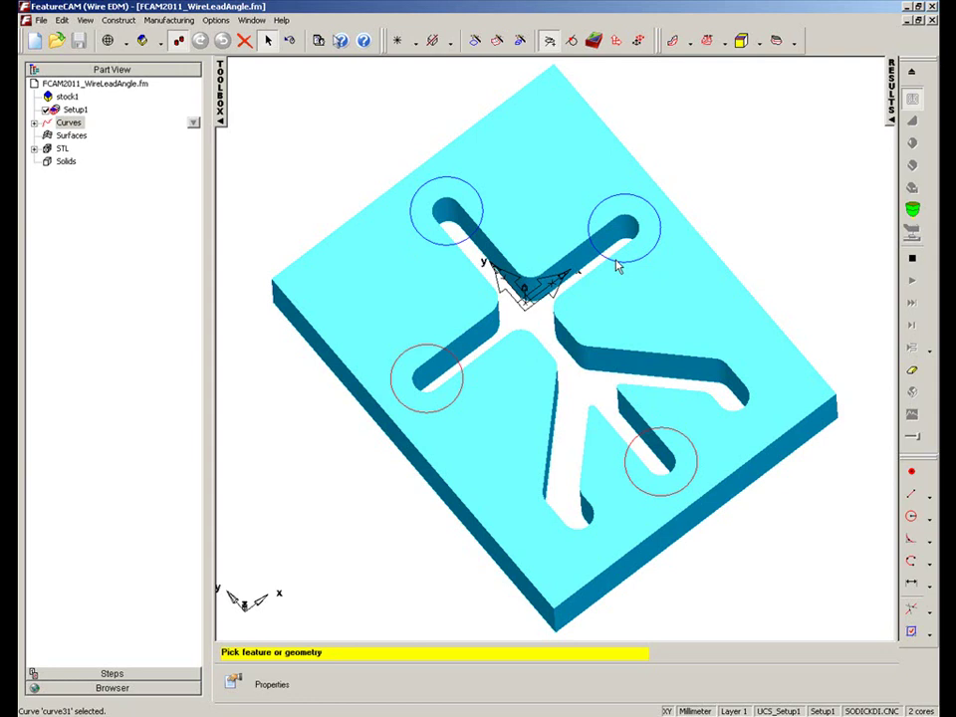
left_click(445, 244, "shift")
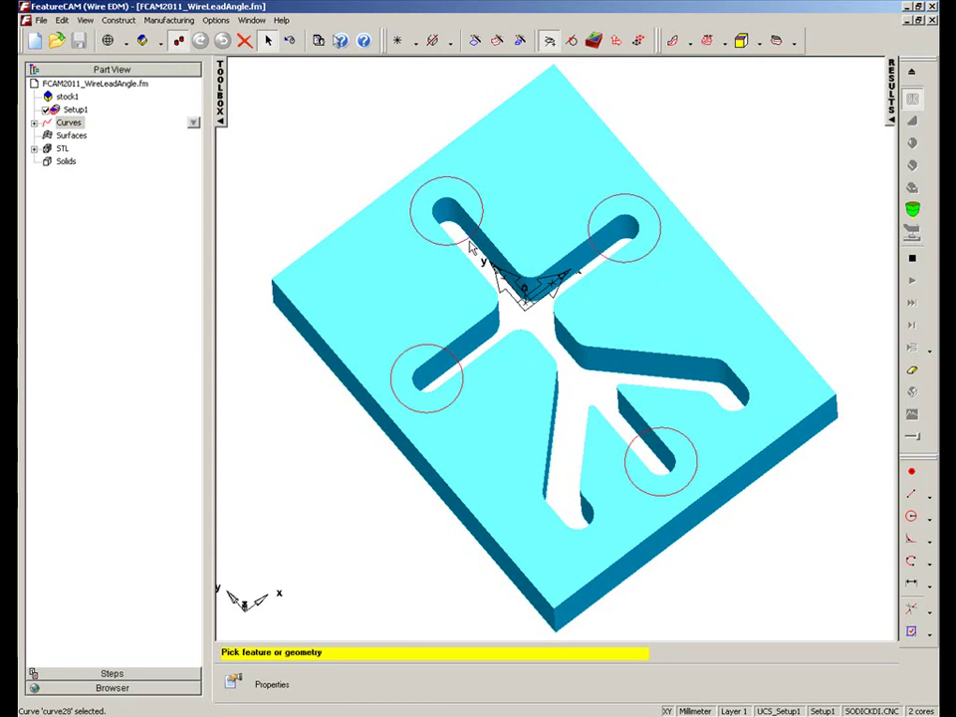
left_click(617, 211, "shift")
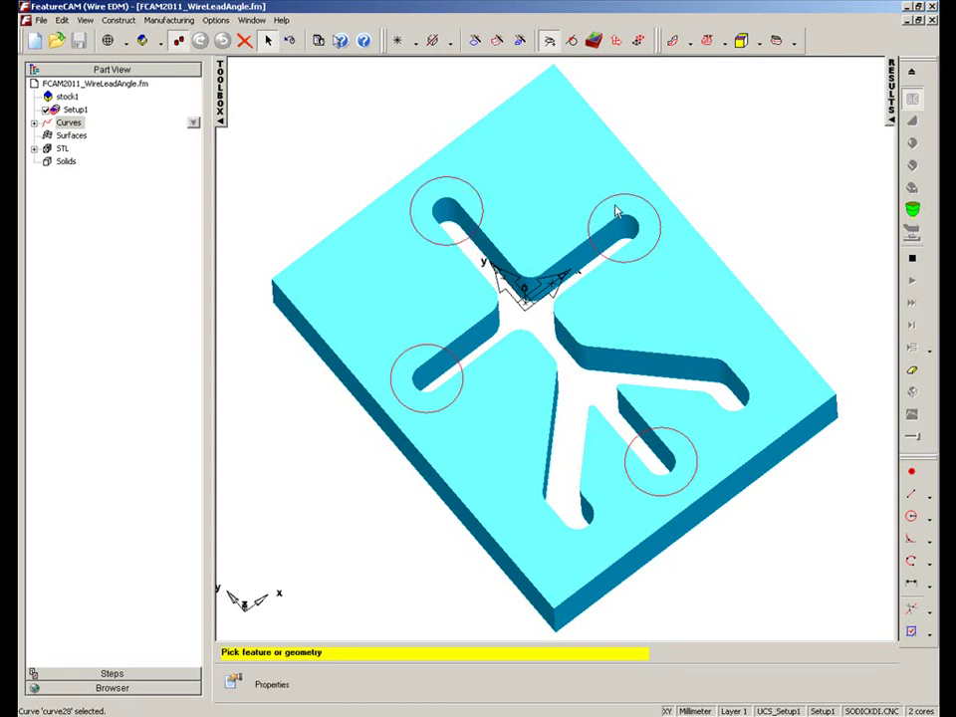
Start a new 2-axis die feature on the four circles with zero Z offset and thickness 10
left_click(592, 40)
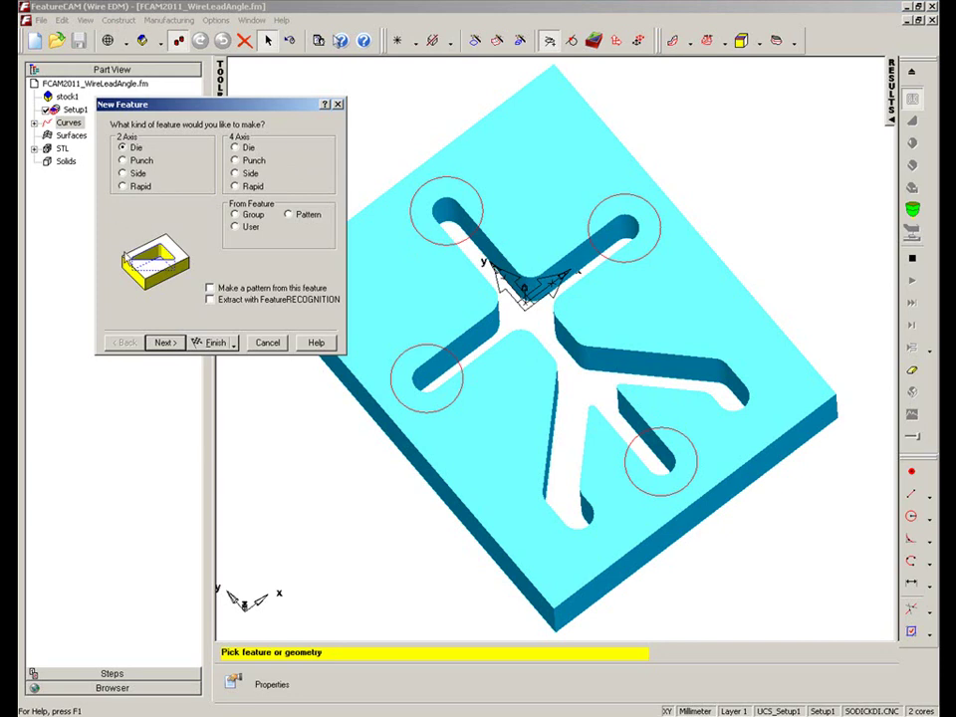
left_click(164, 343)
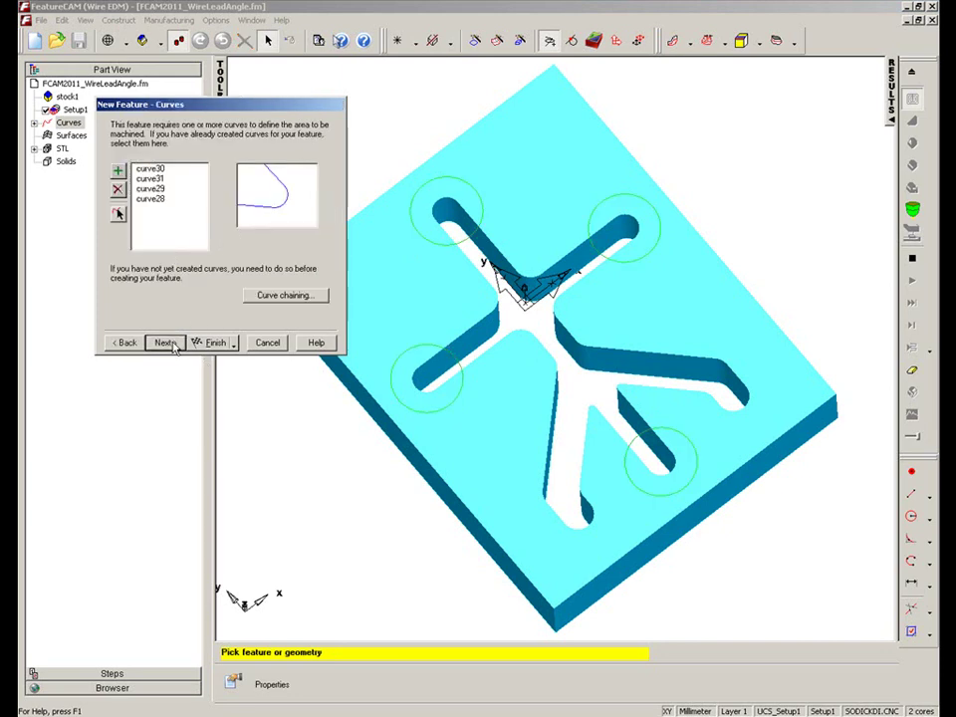
left_click(170, 342)
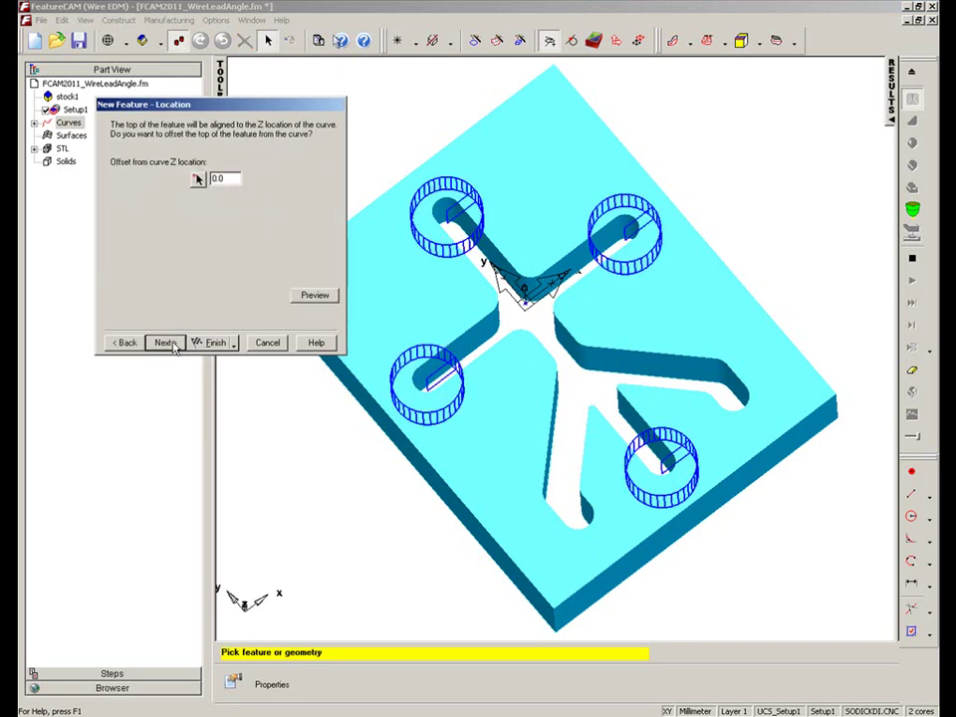
left_click(165, 343)
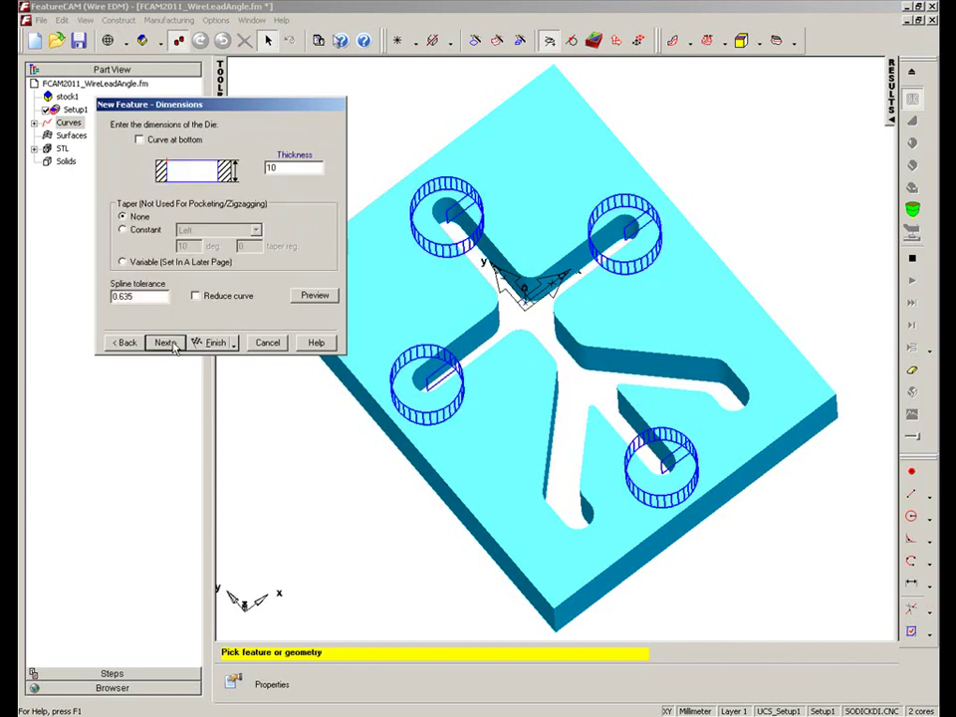
left_click(165, 343)
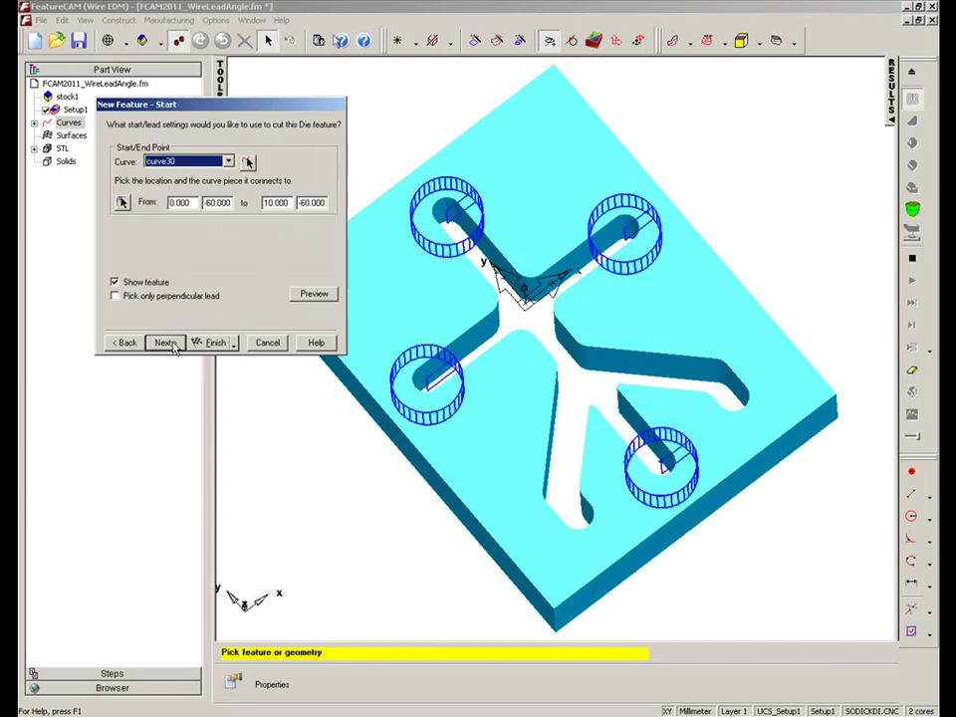
left_click(169, 344)
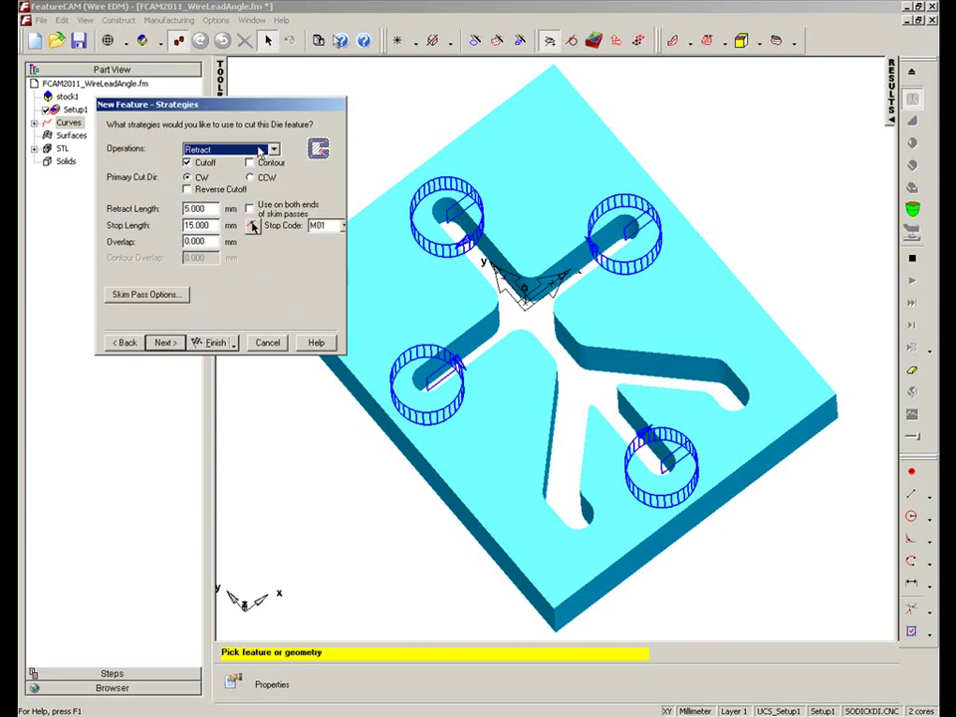
Choose Contour as the cutting operation and finish creating die1
left_click(273, 149)
left_click(231, 210)
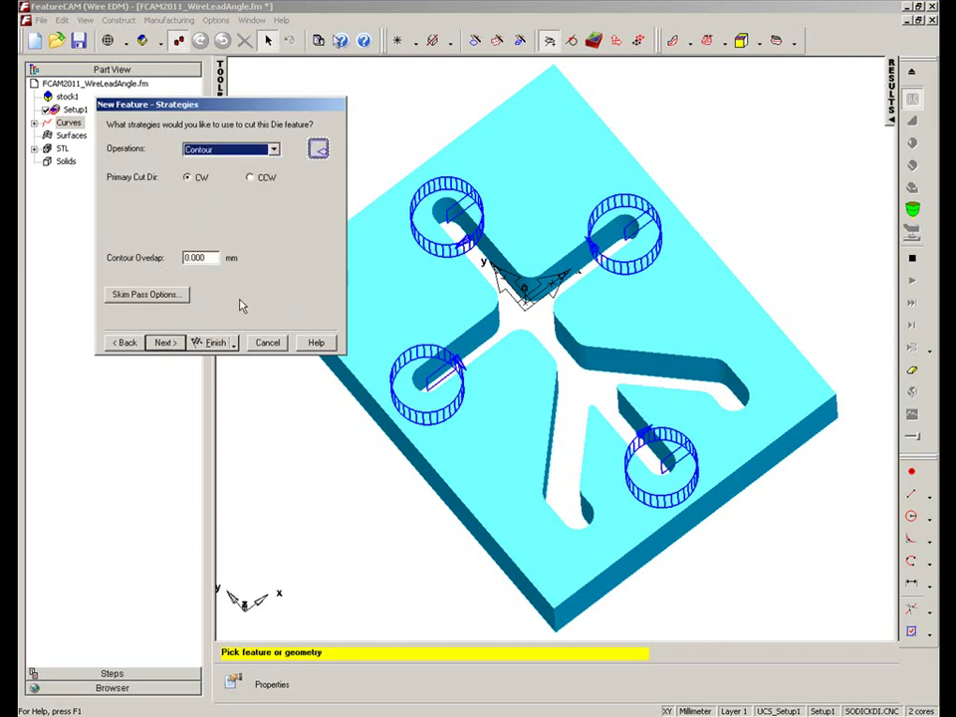
left_click(165, 344)
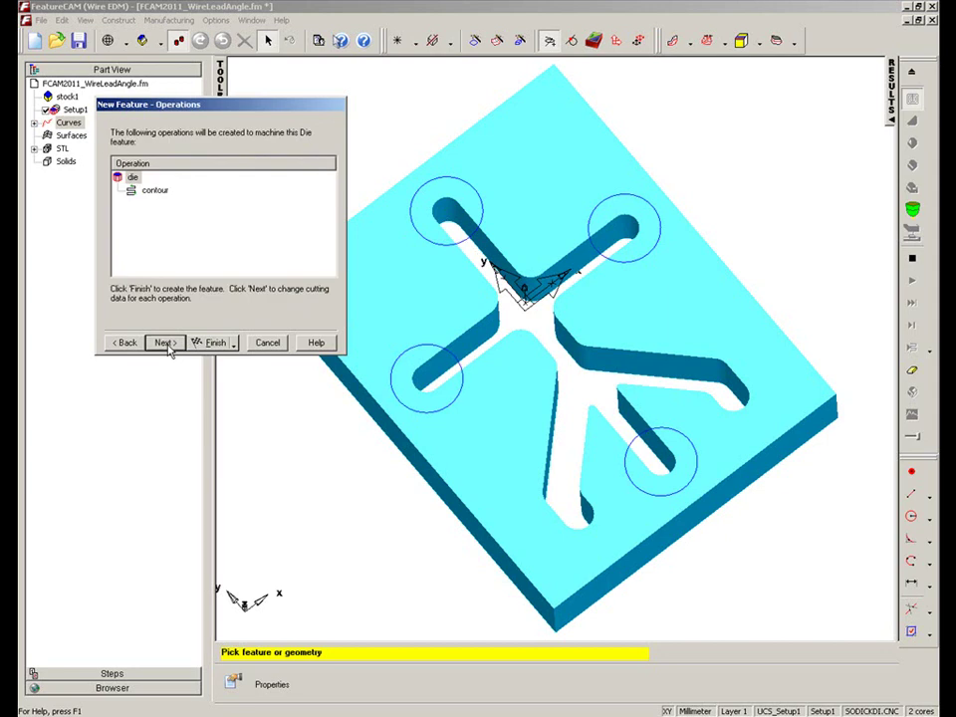
left_click(165, 344)
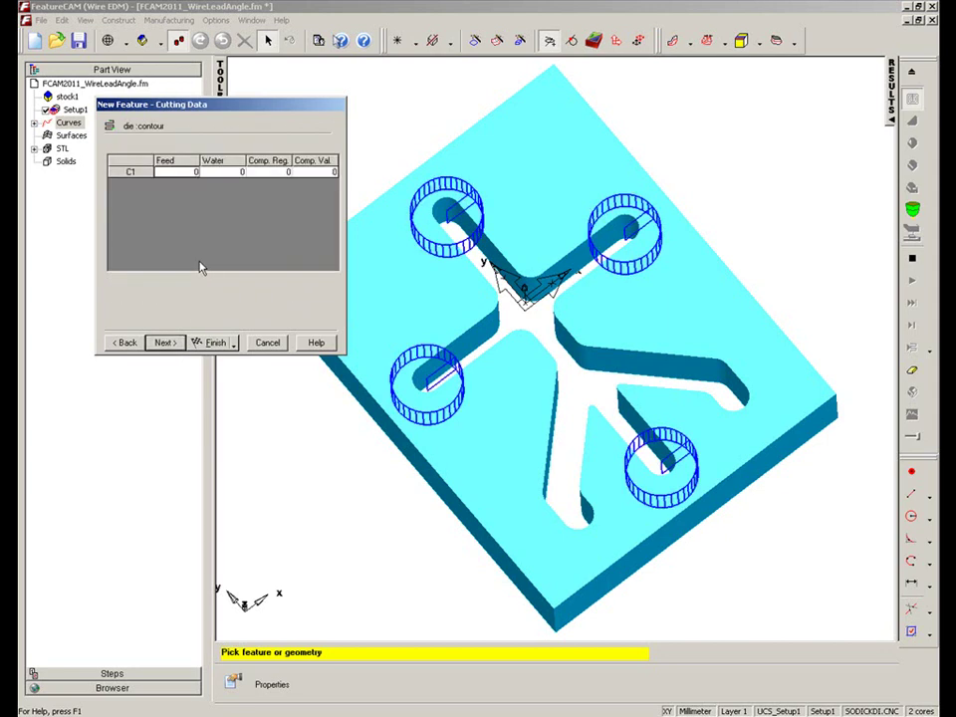
left_click(176, 344)
left_click(207, 344)
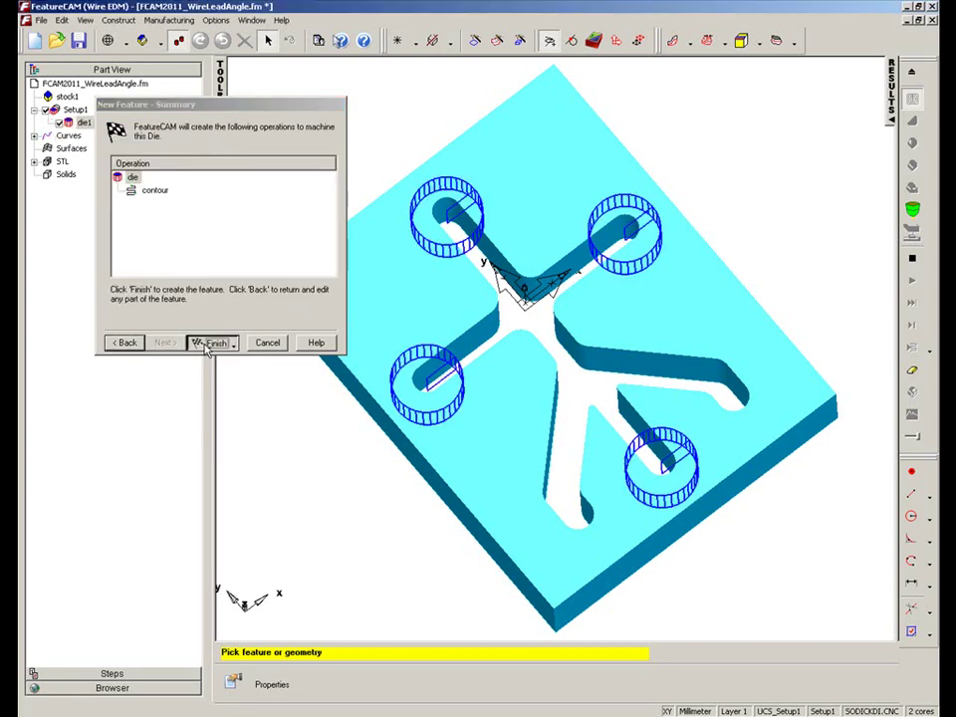
Switch die1's contour lead style from Teardrop to Direct and apply it
double_click(83, 122)
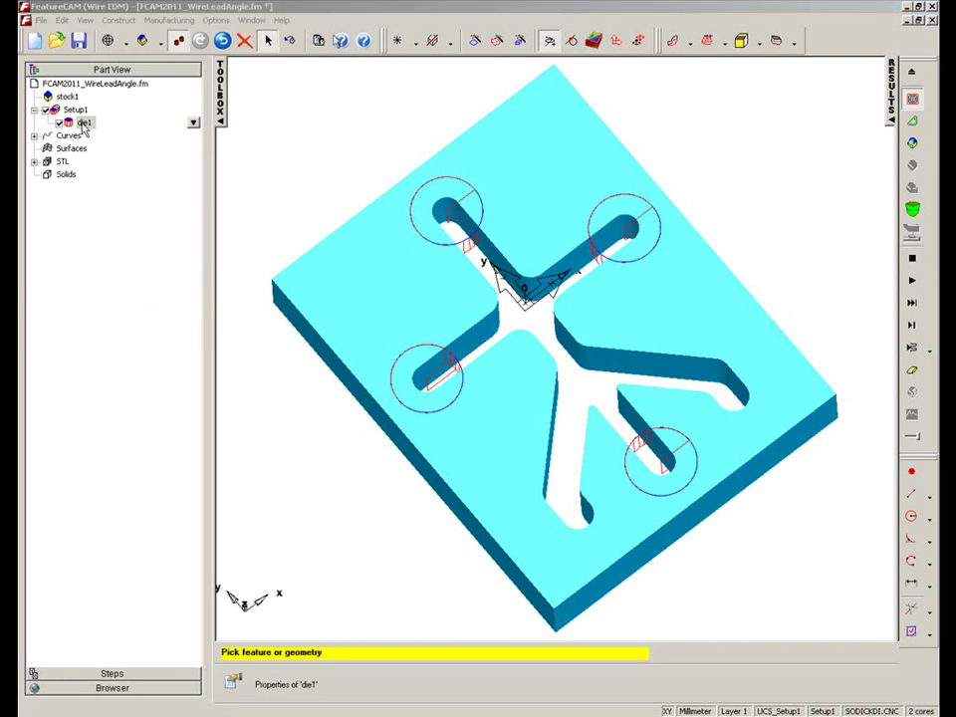
left_click(309, 117)
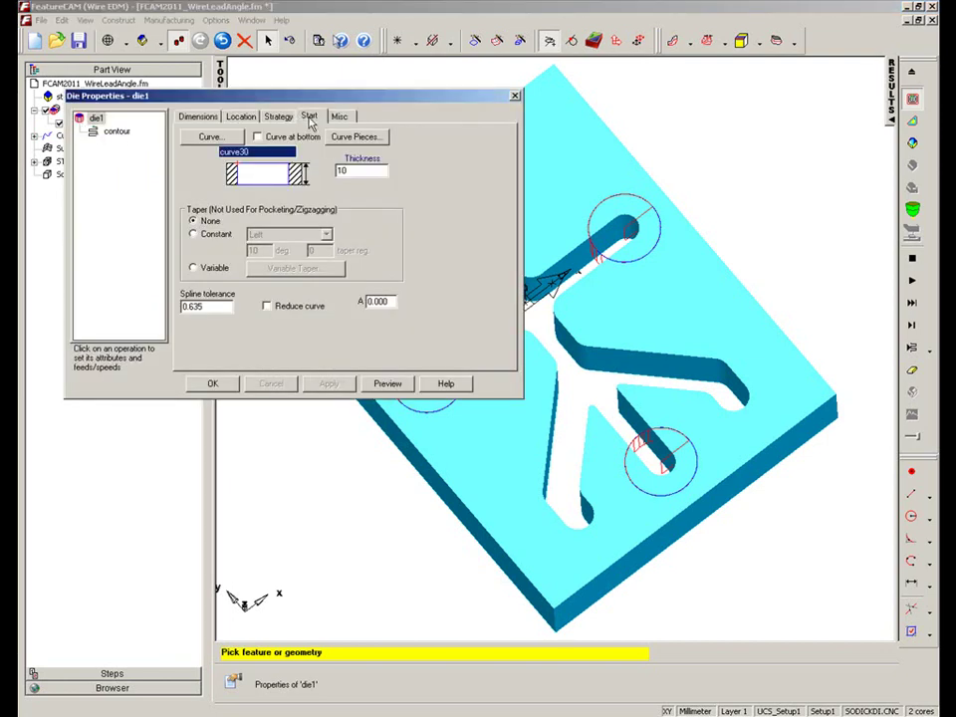
left_click(117, 131)
left_click(253, 116)
left_click(268, 162)
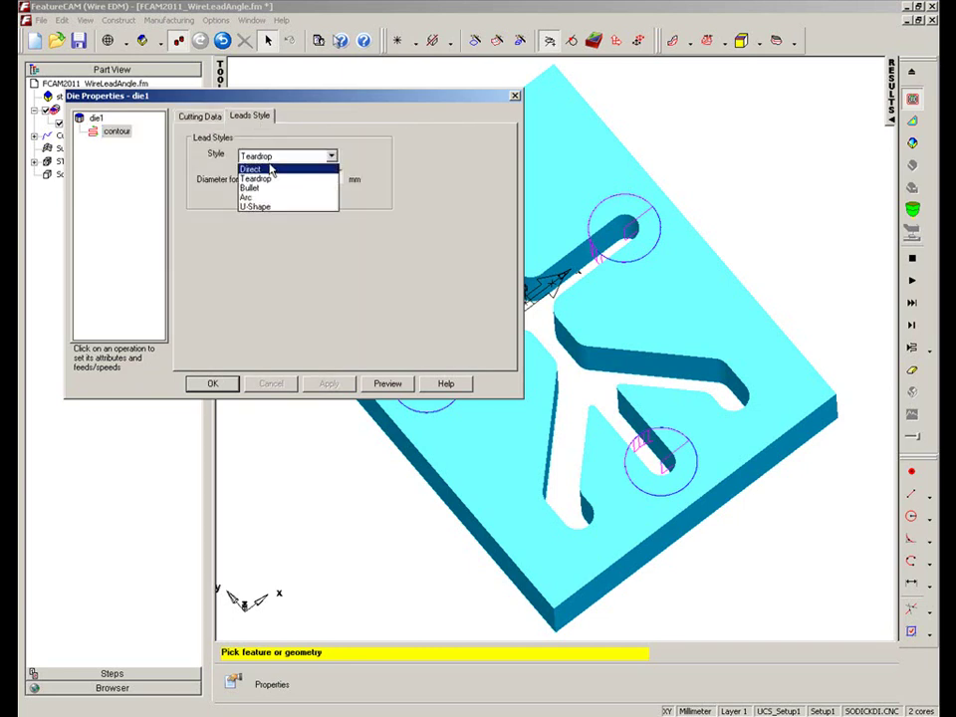
left_click(264, 167)
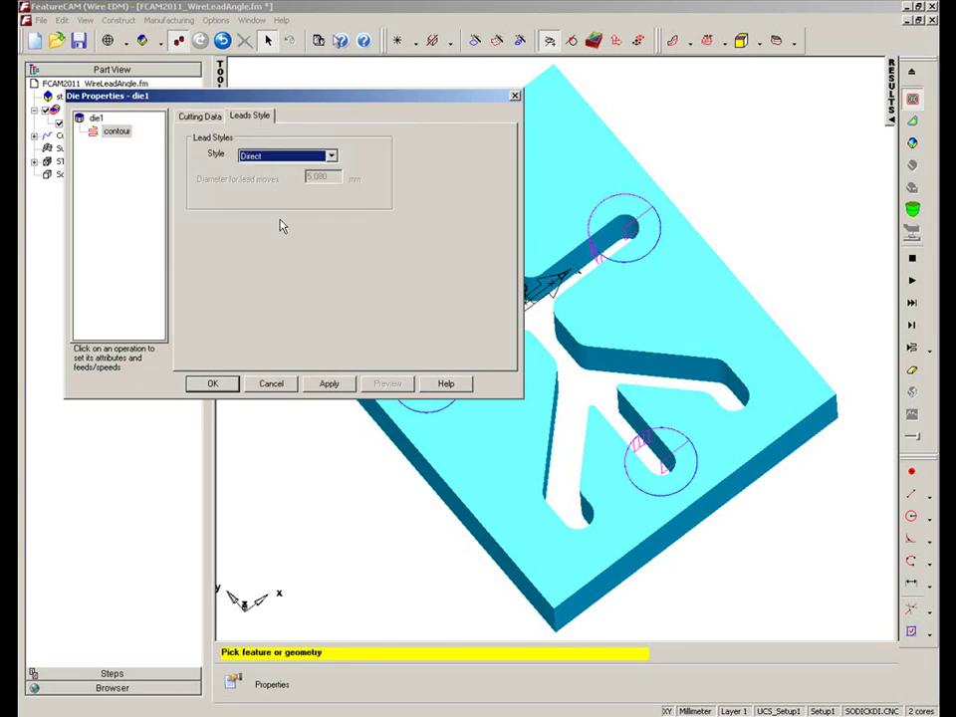
left_click(329, 384)
left_click(213, 384)
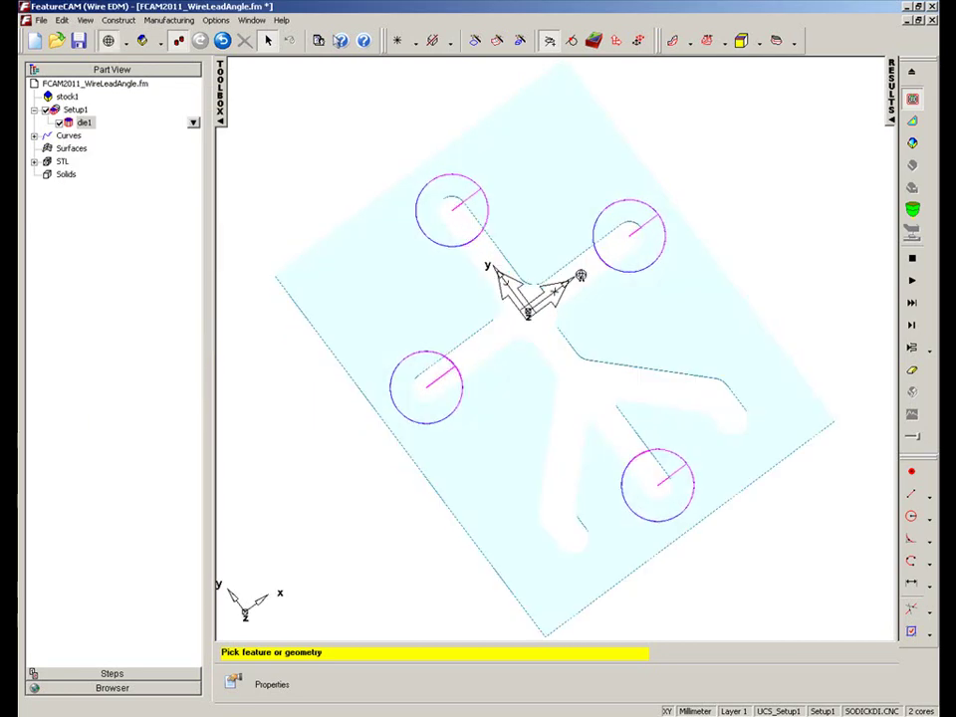
right_click(730, 189)
left_click(759, 390)
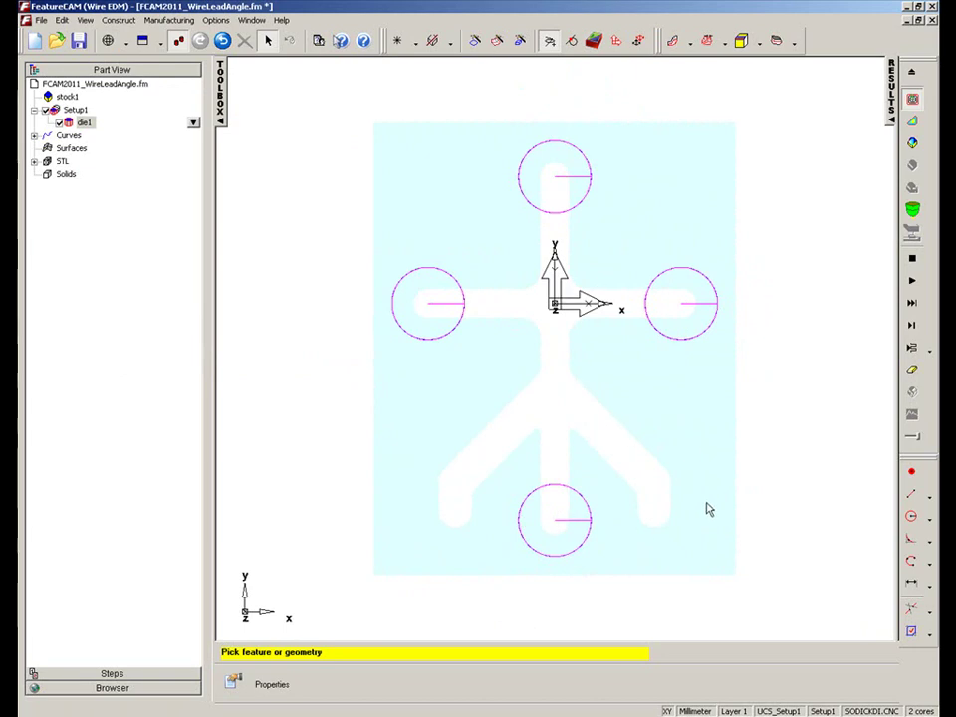
middle_click_drag(706, 508, 800, 335)
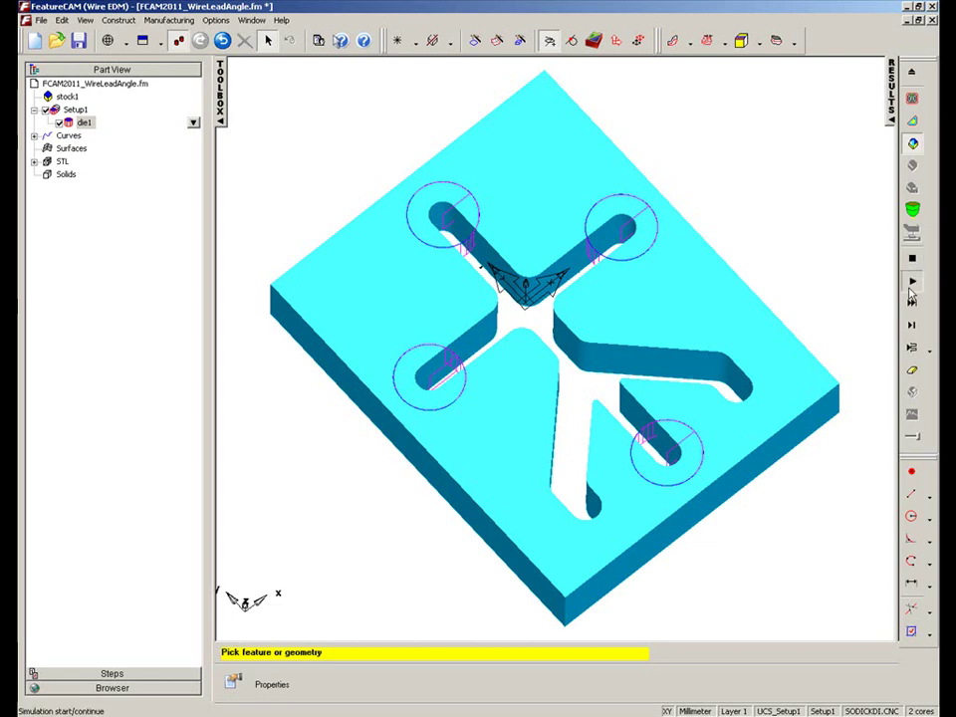
Run the 3D simulation and inspect die1's wire toolpath and lead-ins from tilted angles
left_click(913, 143)
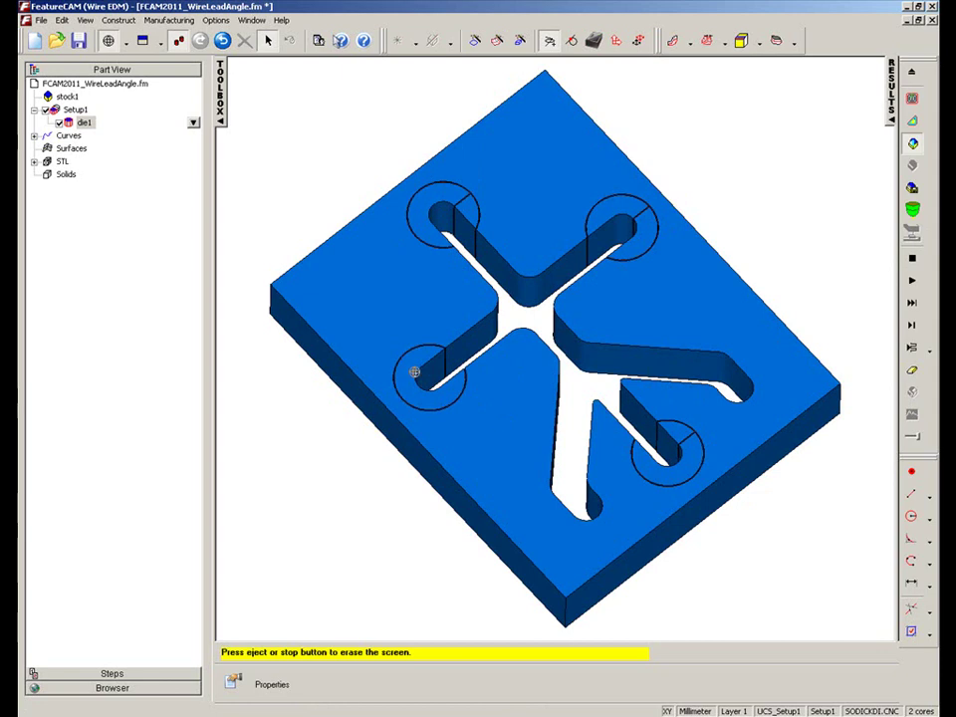
left_click(445, 342)
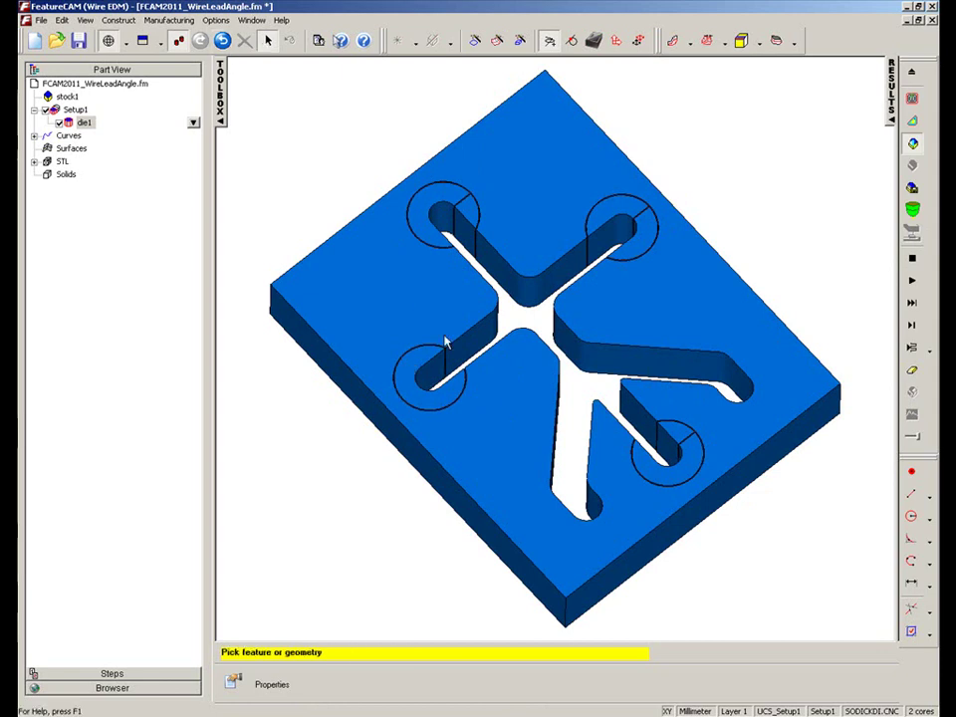
left_click(427, 376)
middle_click_drag(534, 373, 375, 345)
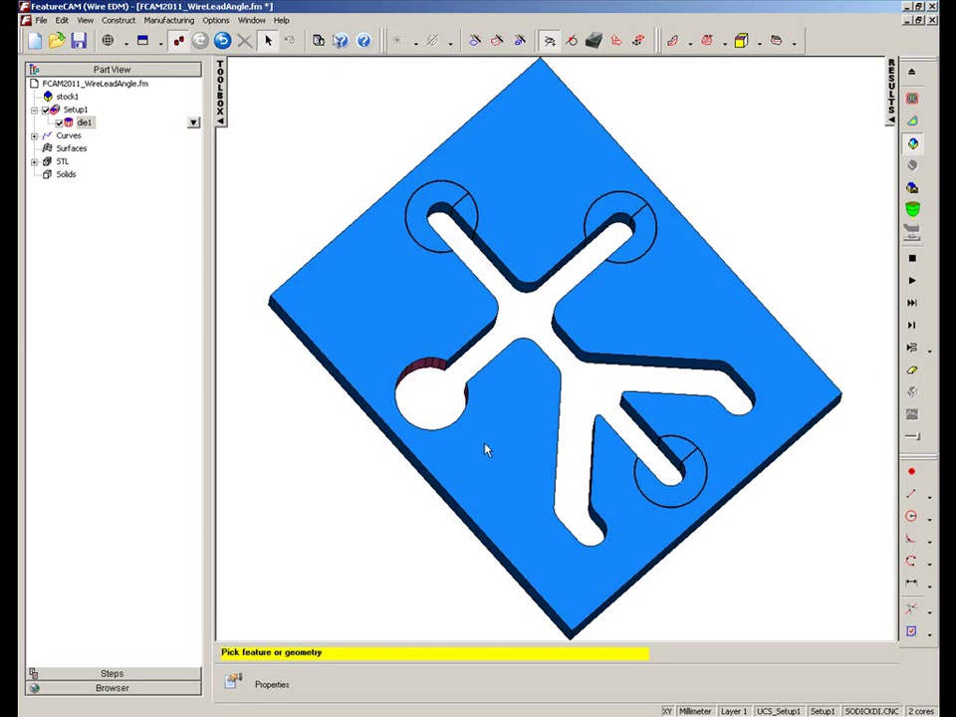
left_click(909, 261)
mouse_move(418, 332)
middle_mouse_down()
mouse_move(425, 301)
mouse_move(424, 325)
middle_mouse_up()
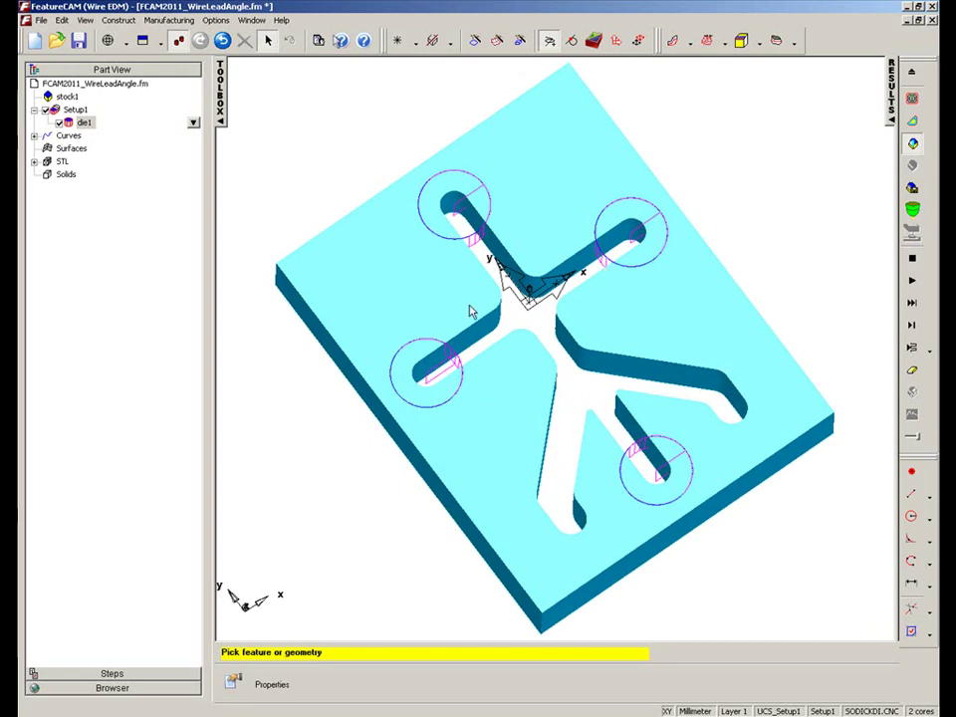
Set the Machining Attributes circular-die lead angle to 90 degrees and inspect the redrawn leads
left_click(169, 21)
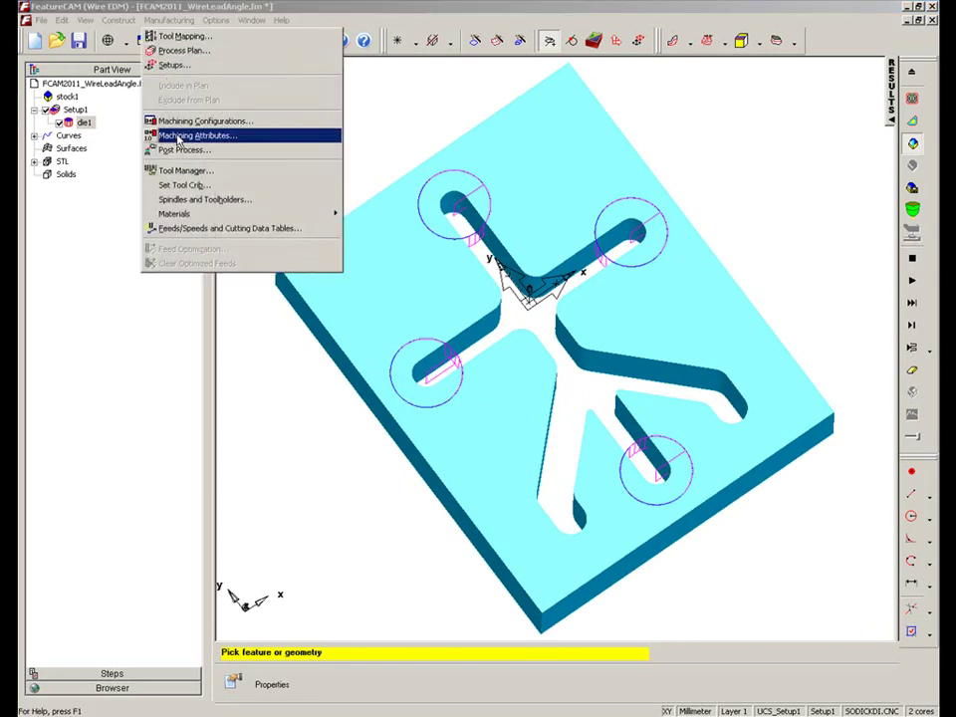
left_click(179, 140)
left_click(438, 253)
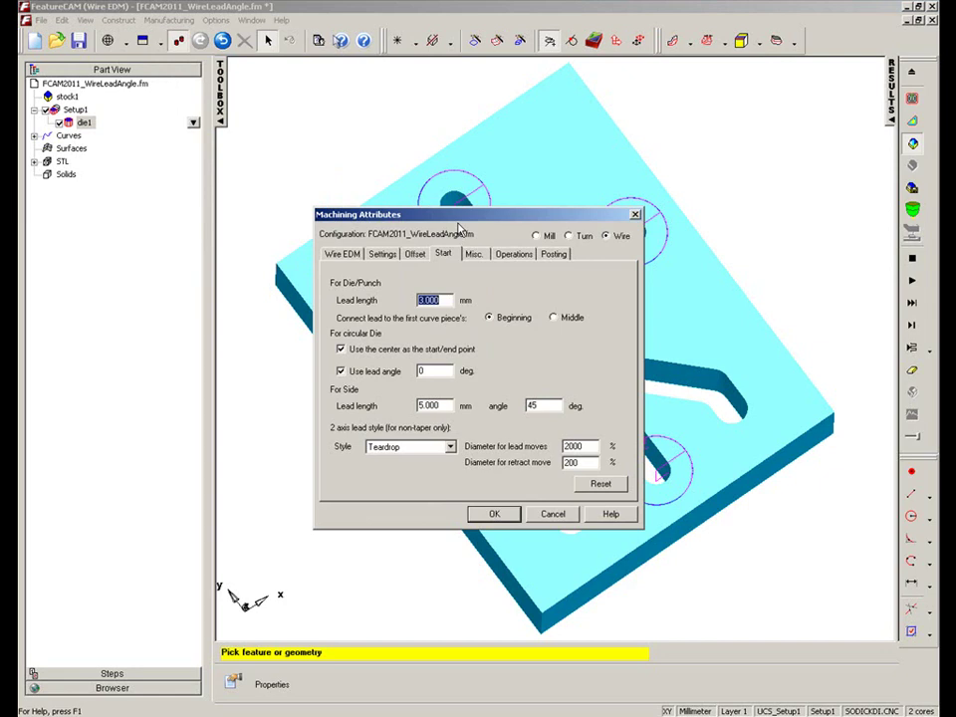
left_click_drag(469, 220, 219, 62)
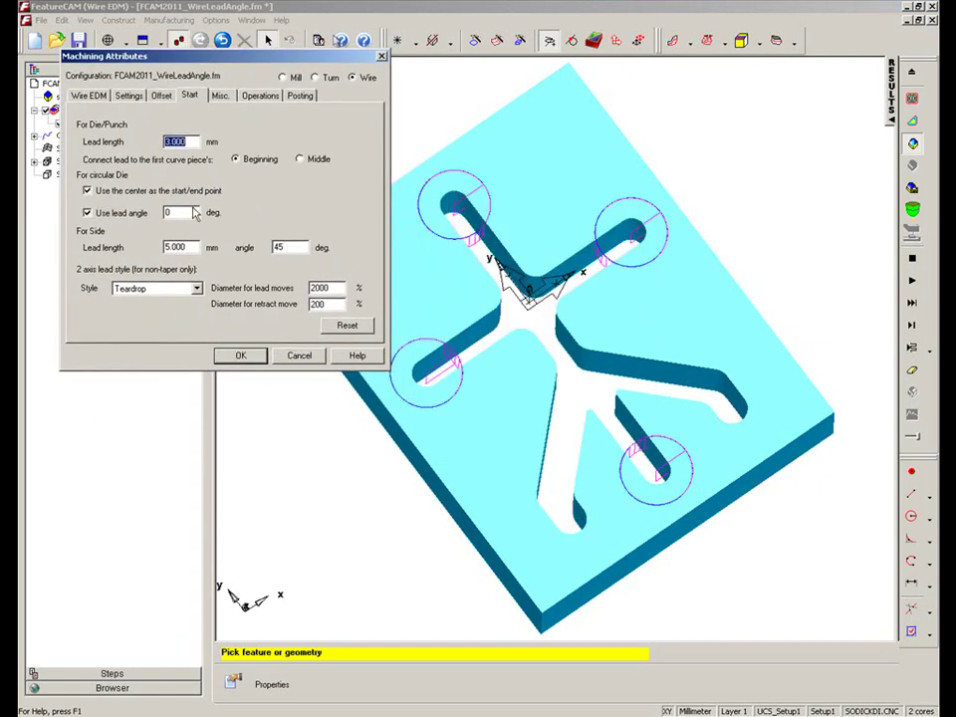
left_click(170, 212)
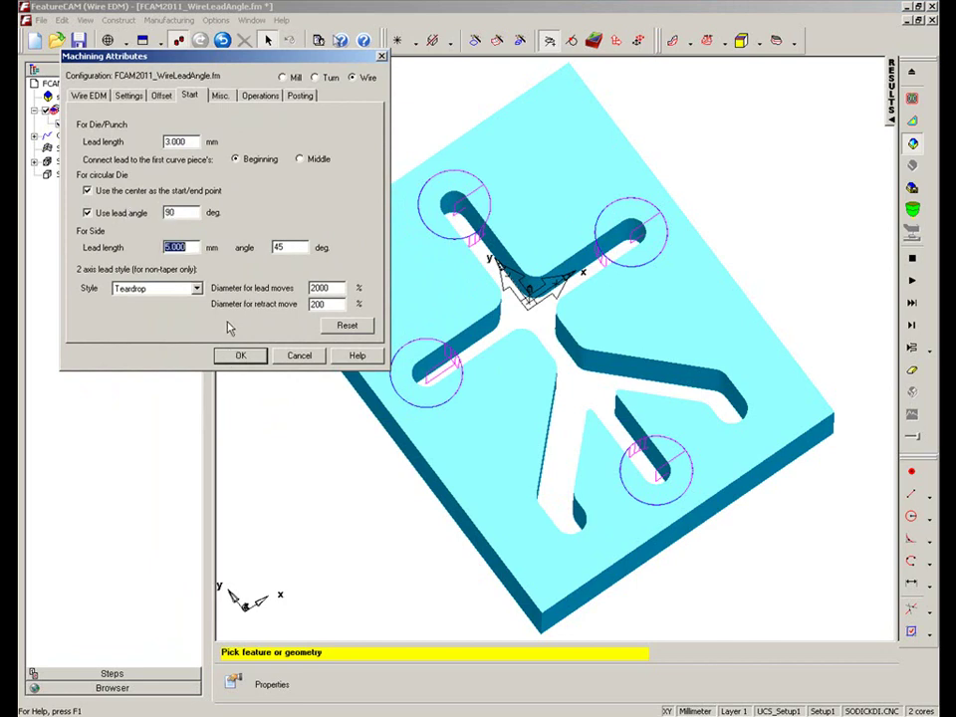
left_click(241, 356)
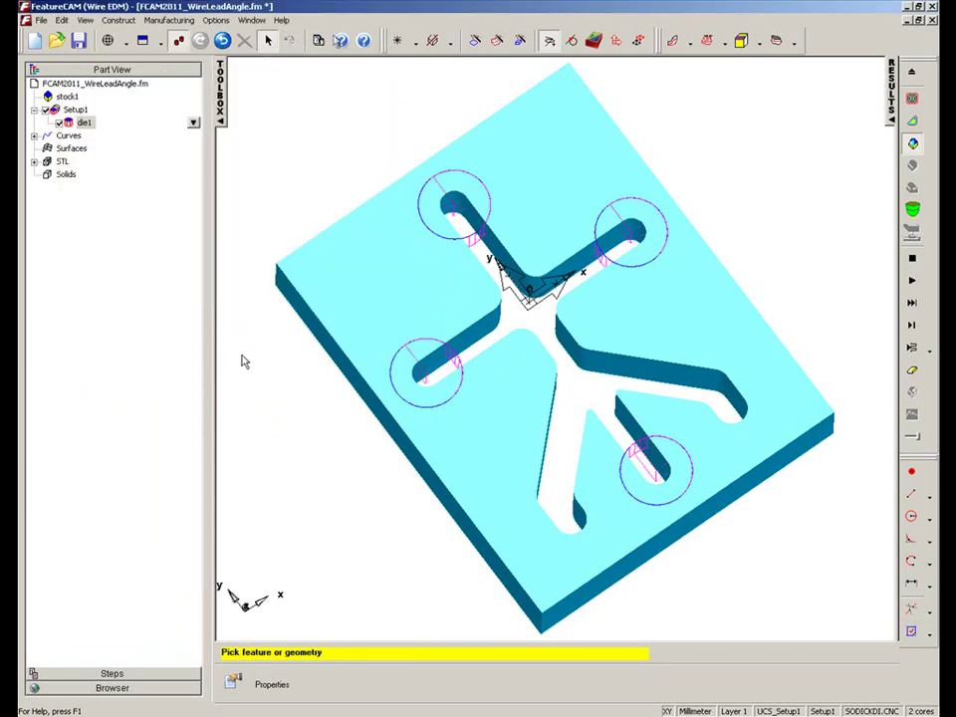
middle_click_drag(742, 261, 730, 321)
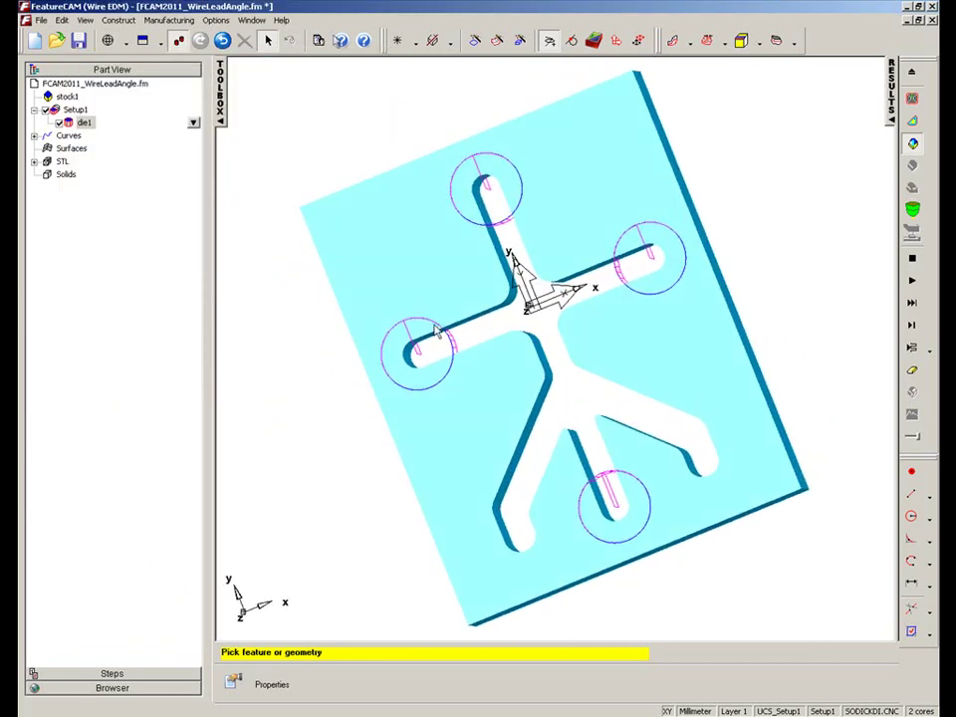
mouse_move(495, 406)
middle_mouse_down()
mouse_move(586, 394)
mouse_move(585, 301)
mouse_move(543, 325)
middle_mouse_up()
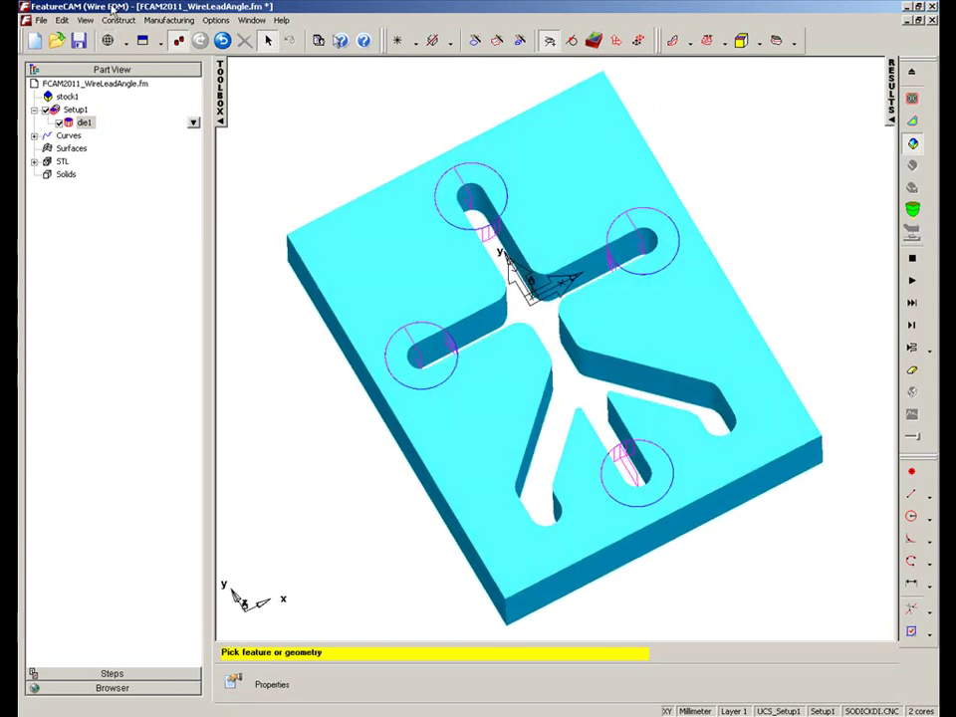
Uncheck Use lead angle on the Machining Attributes Start tab and confirm
left_click(168, 20)
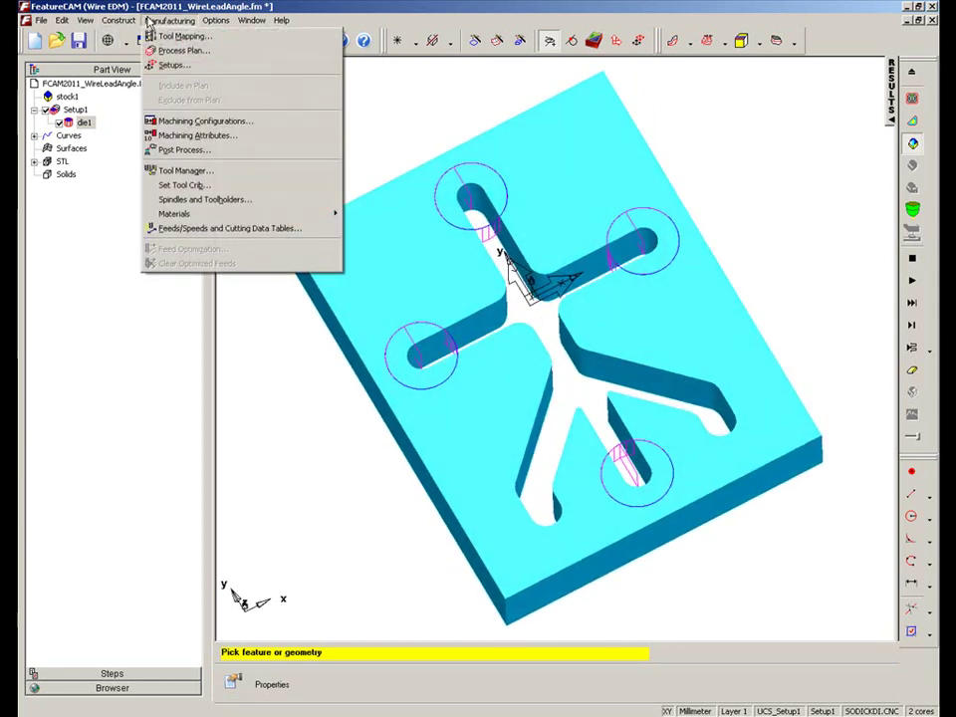
left_click(163, 135)
left_click_drag(387, 216, 115, 69)
left_click(69, 224)
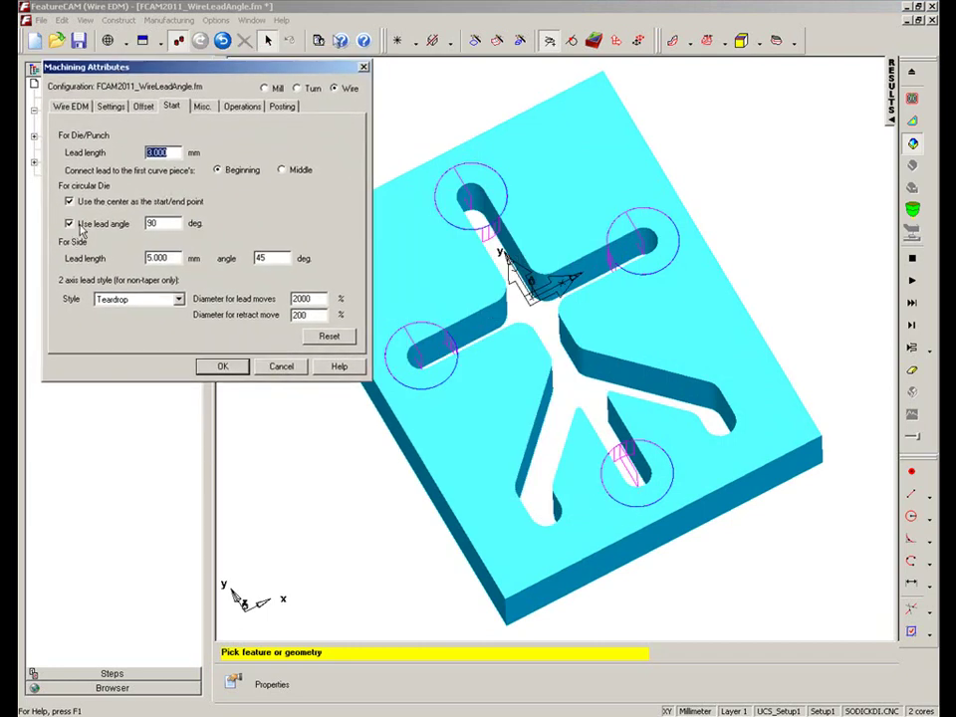
left_click(223, 367)
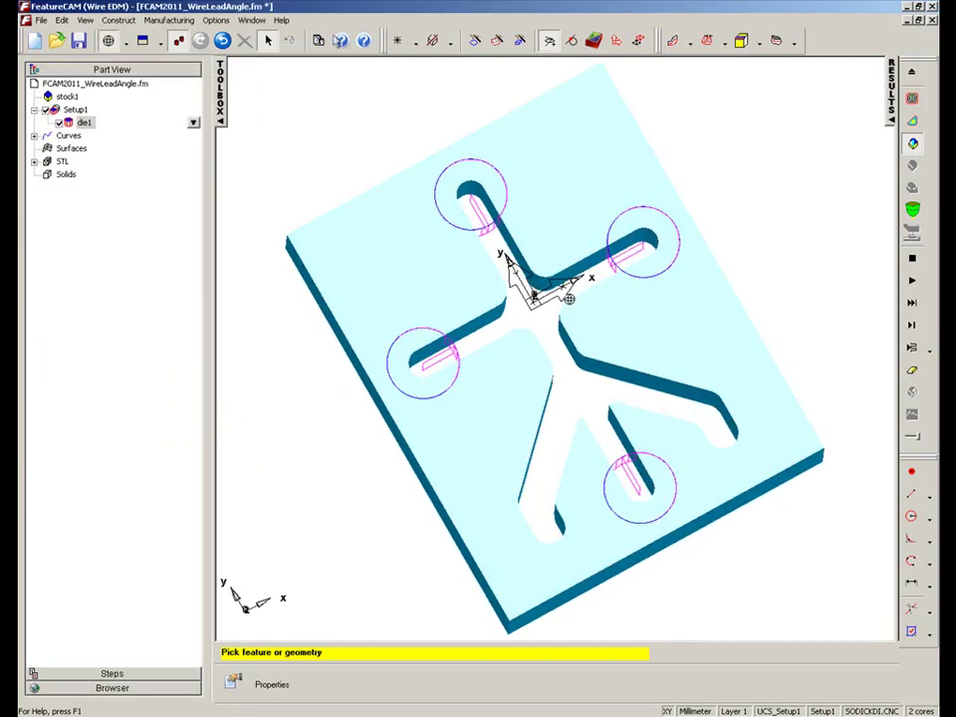
scroll(483, 132, "up", 1)
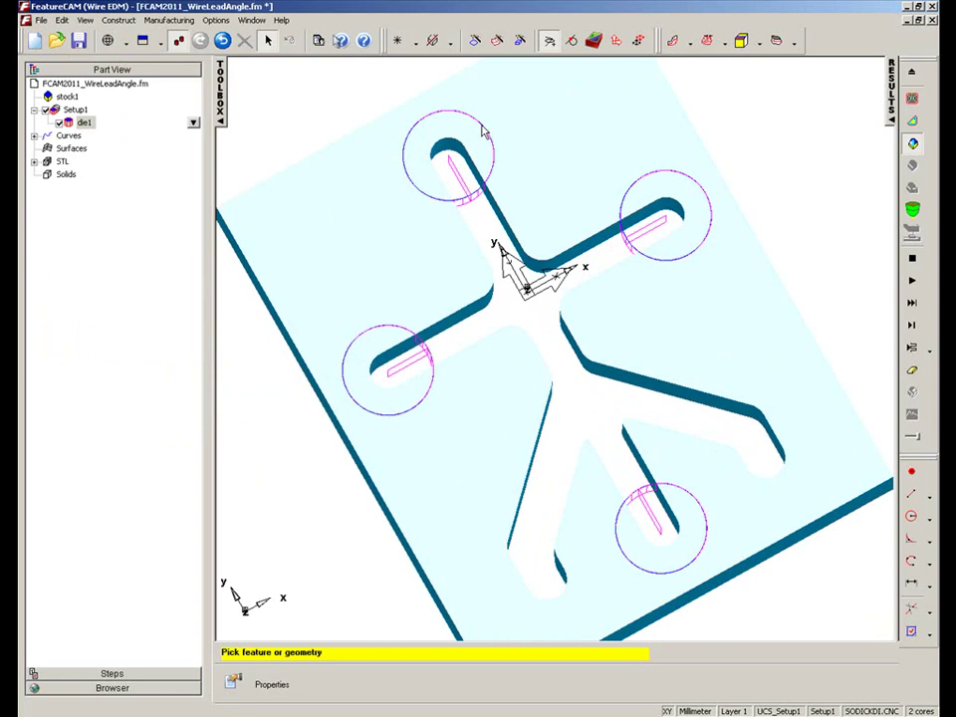
scroll(540, 245, "down", 1)
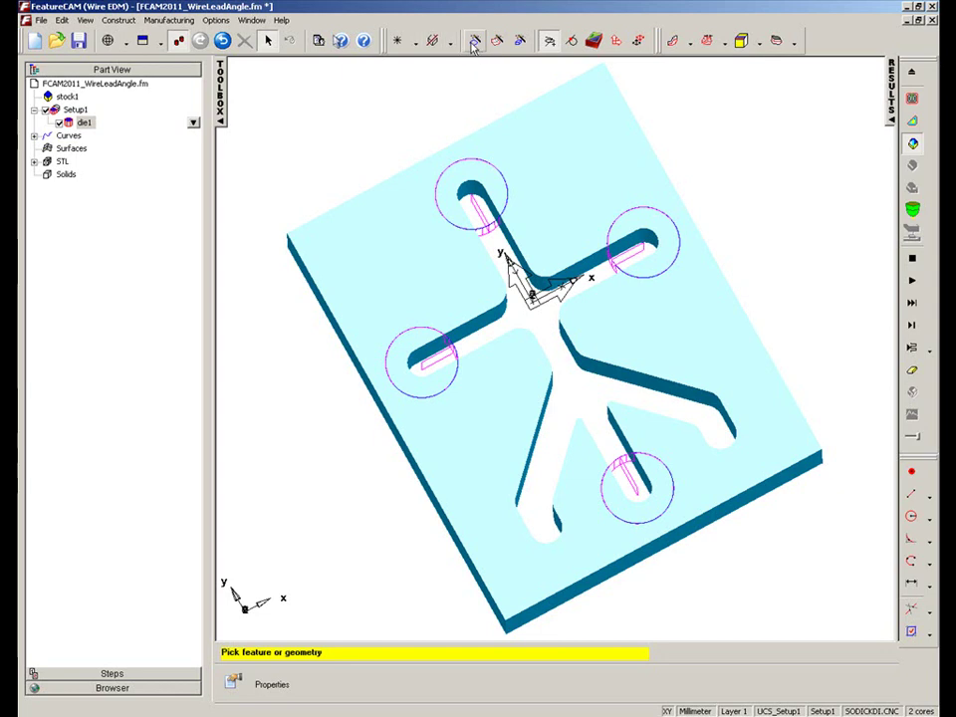
left_click(340, 40)
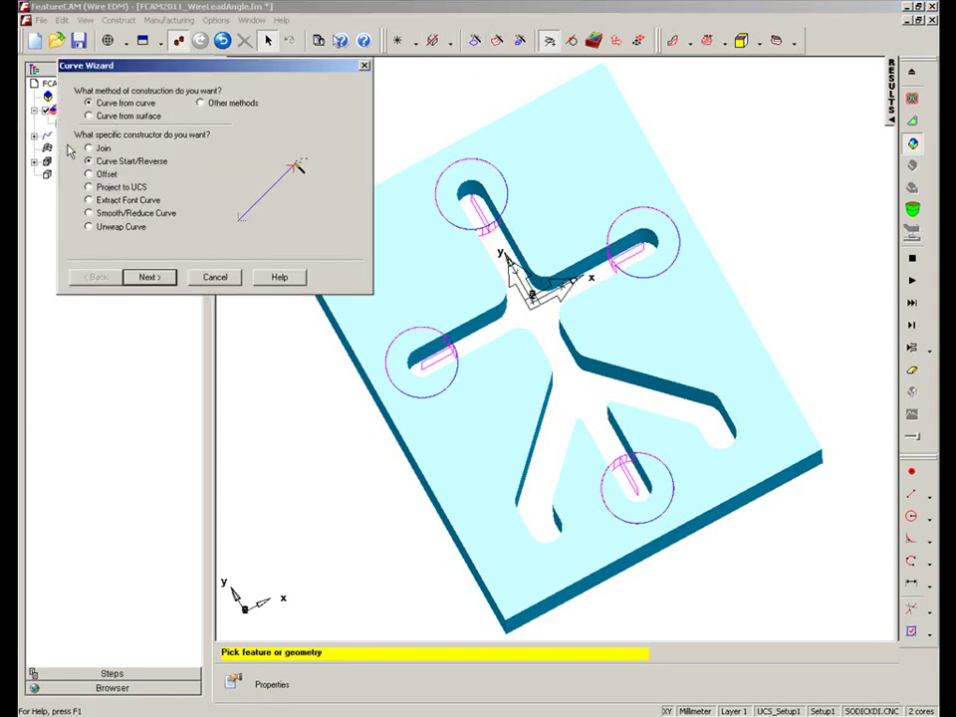
left_click(150, 278)
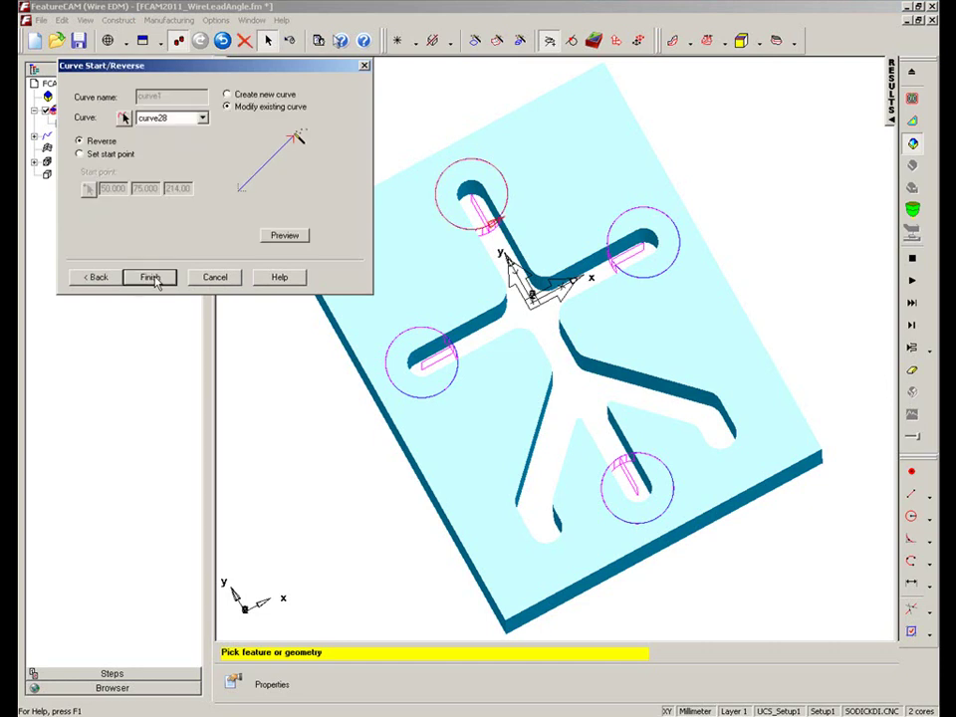
left_click(111, 156)
left_click(189, 119)
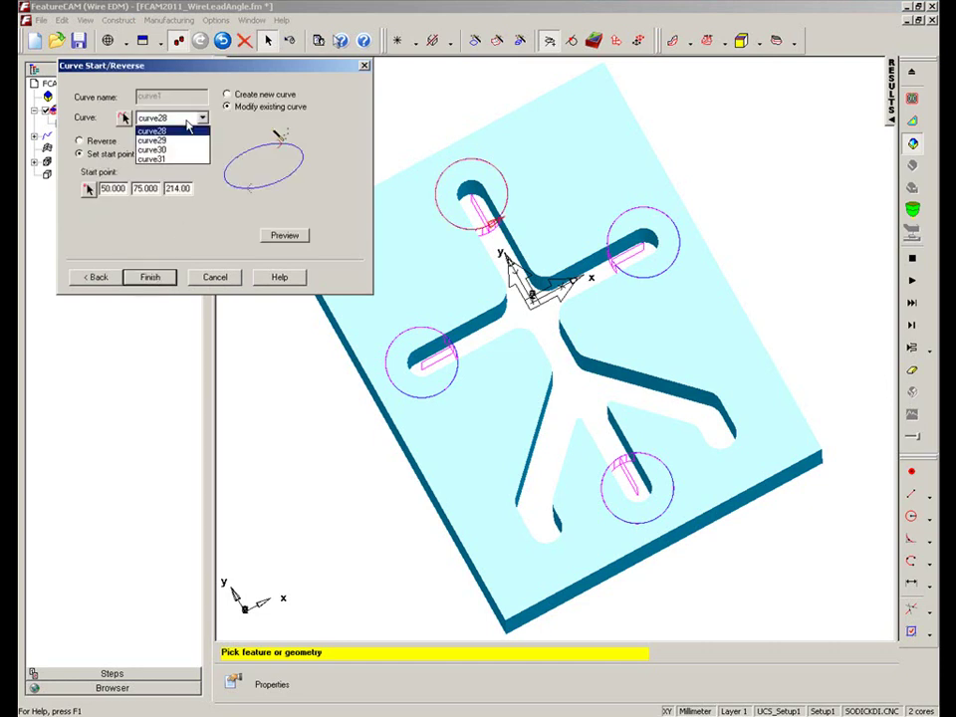
left_click(182, 141)
left_click(180, 119)
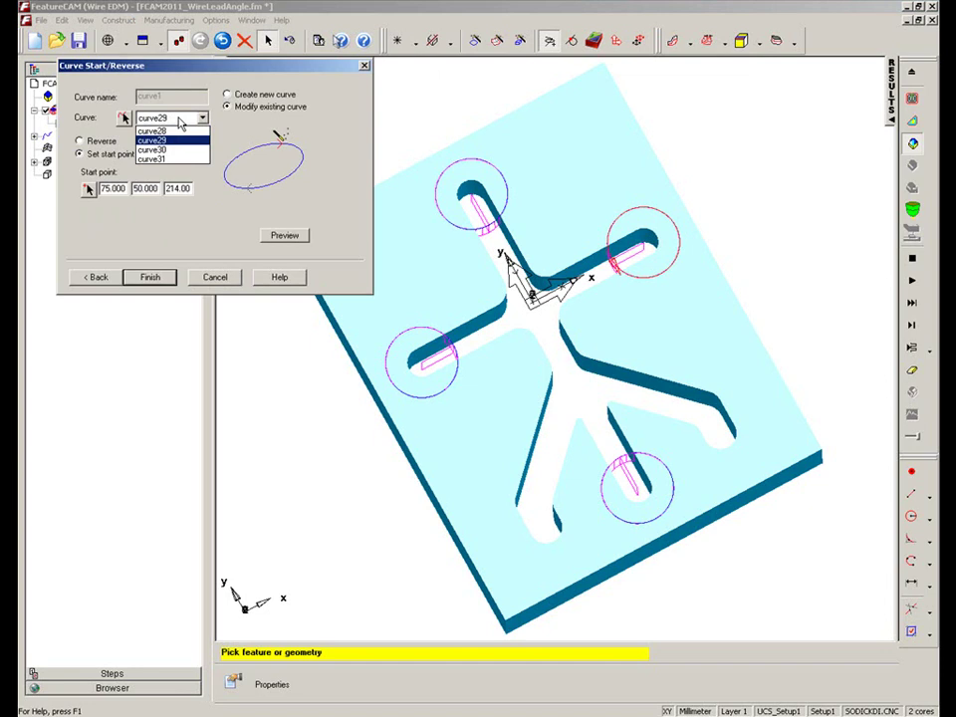
left_click(176, 136)
key("Down")
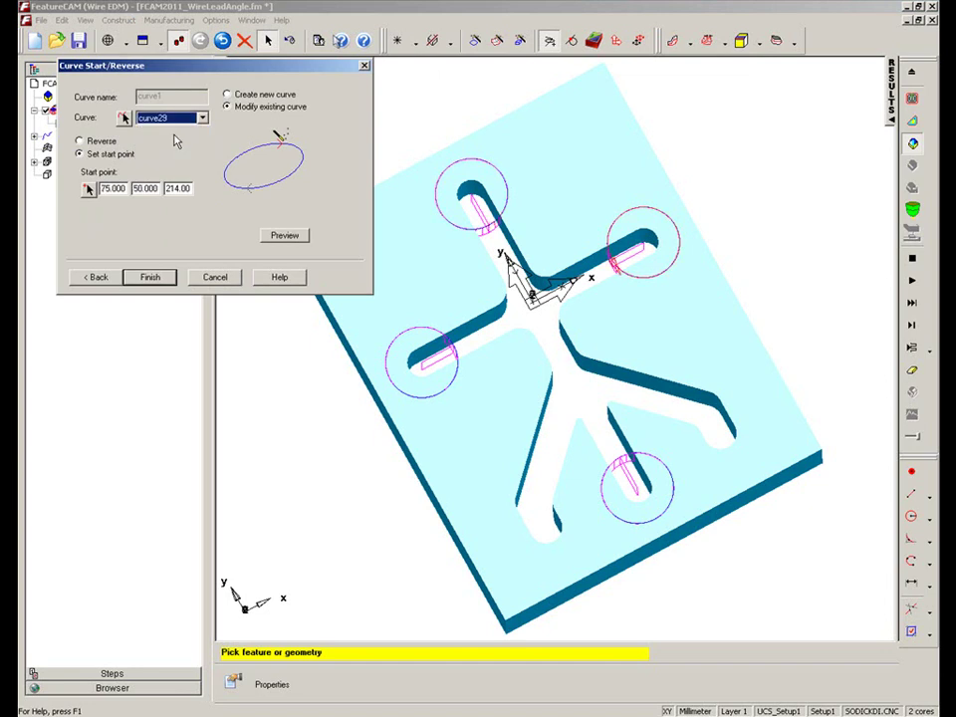
key("Down")
key("Down")
key("Up")
key("Up")
key("Up")
left_click(217, 280)
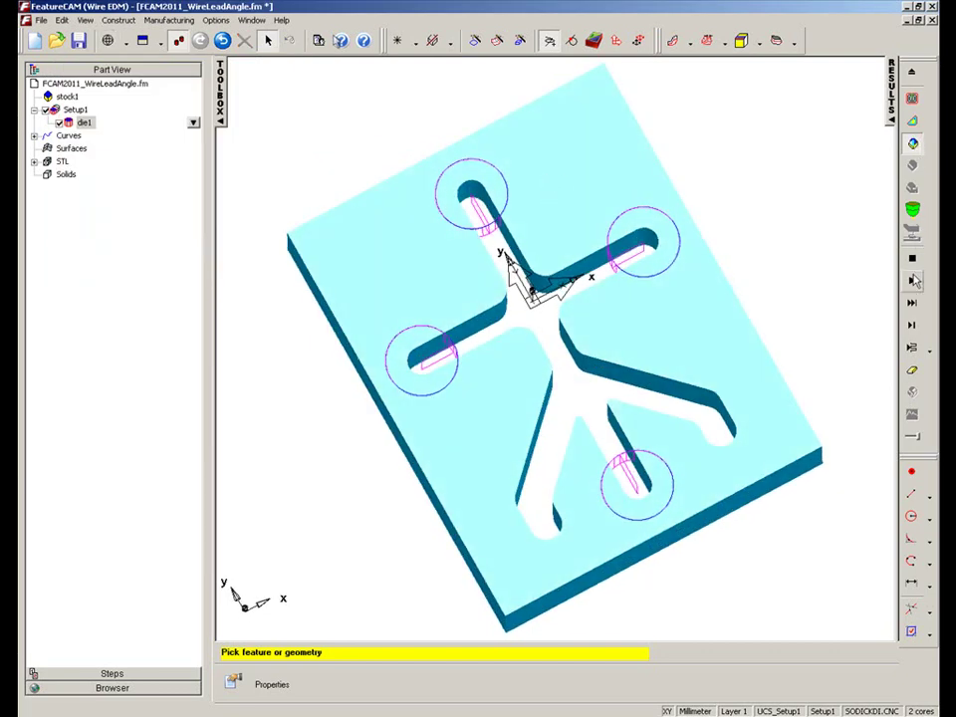
Run the 3D simulation and pick the top, upper-right, left and bottom holes to cut them through
left_click(912, 282)
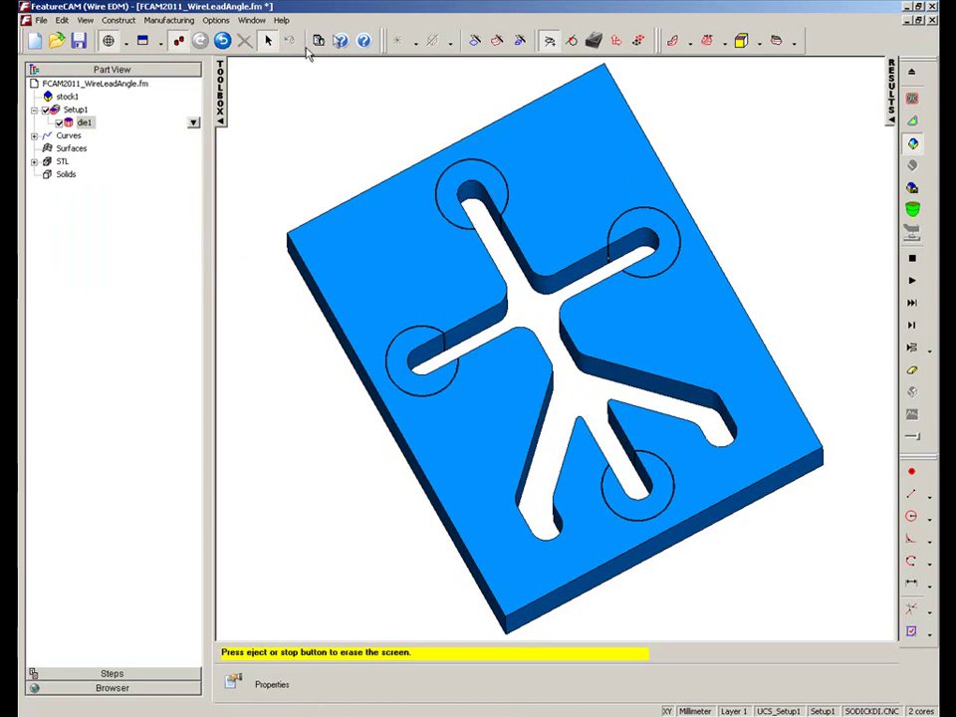
left_click(265, 40)
left_click(470, 182)
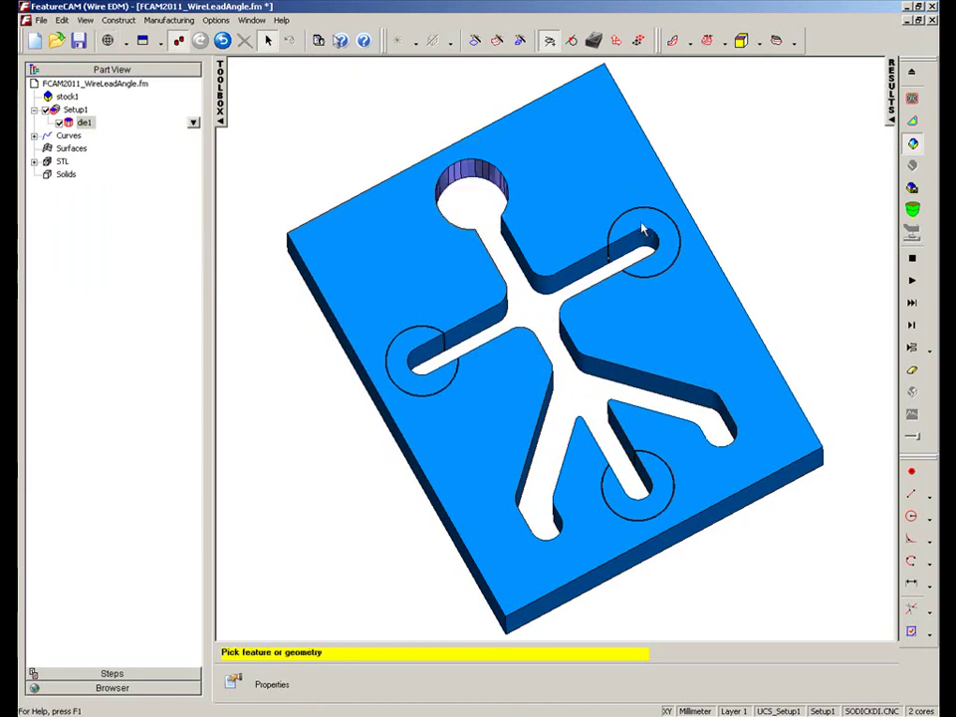
left_click(630, 246)
left_click(425, 345)
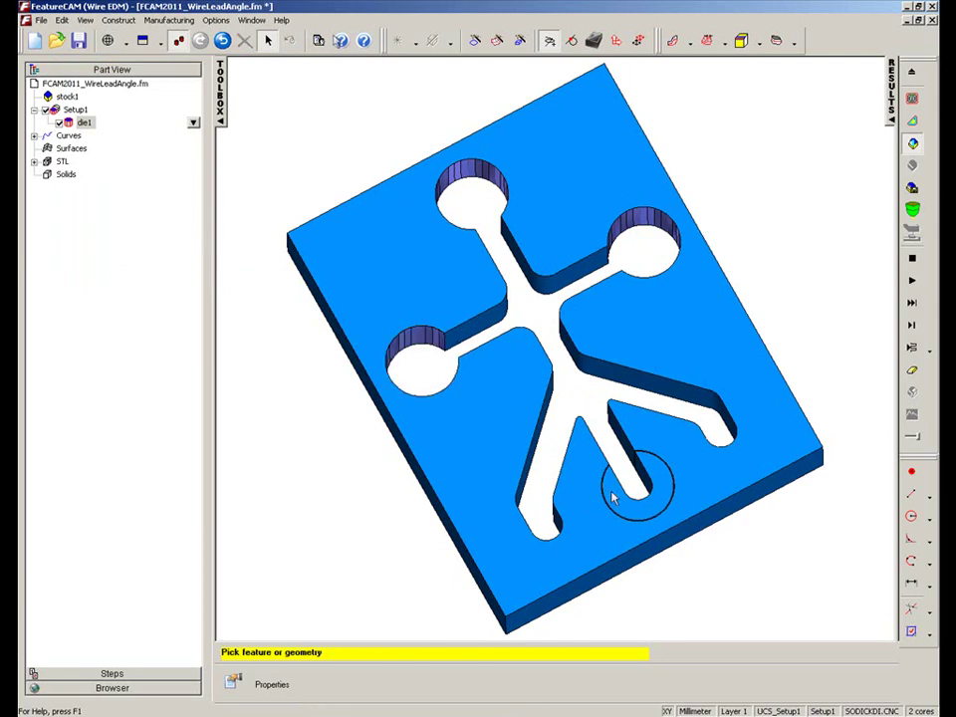
left_click(633, 506)
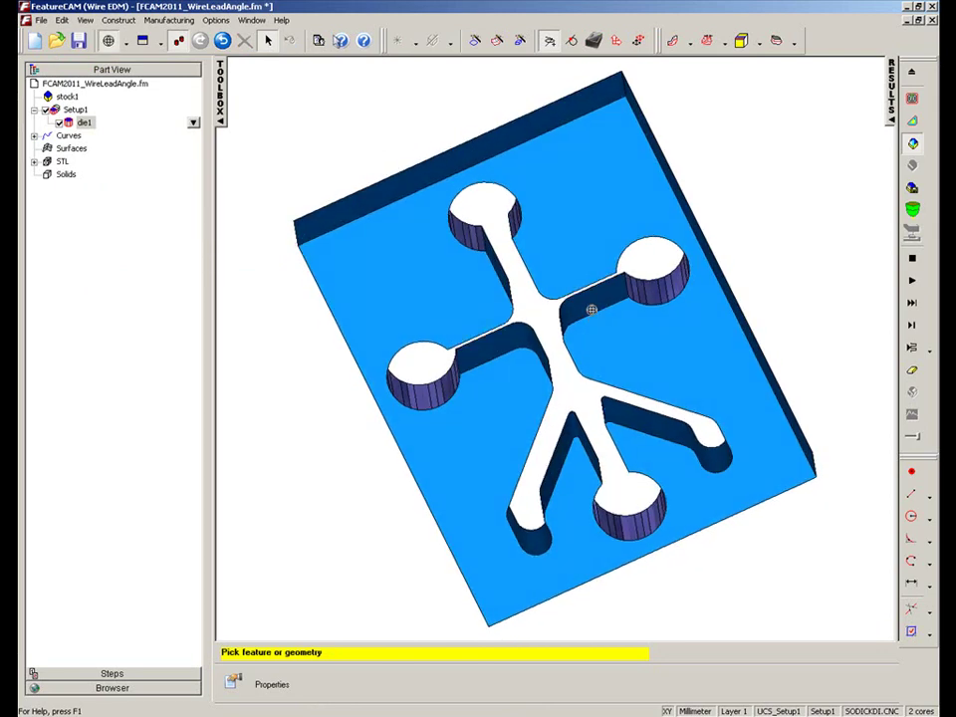